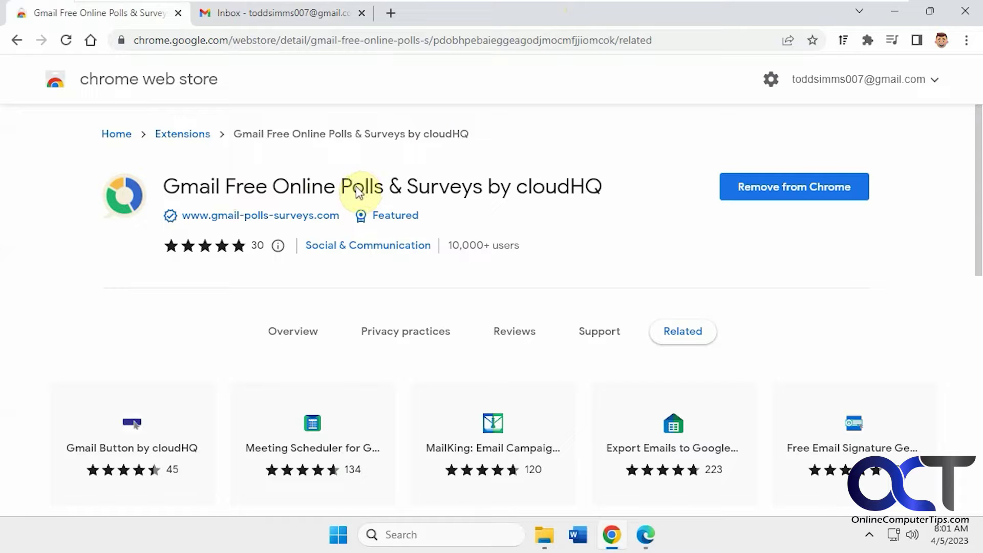
# - Switch to the Gmail inbox and bring up the cloudHQ apps list
pyautogui.click(312, 16)
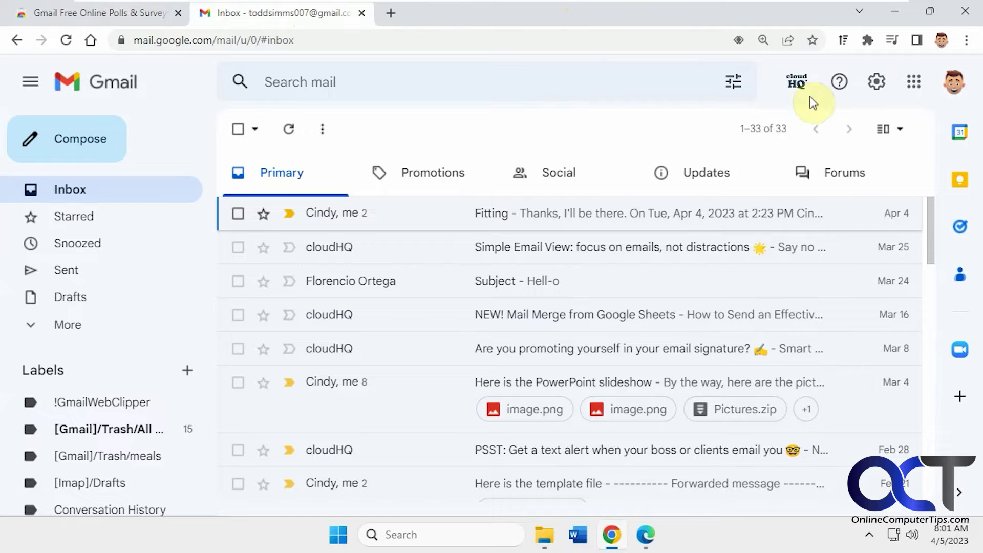
pyautogui.click(799, 85)
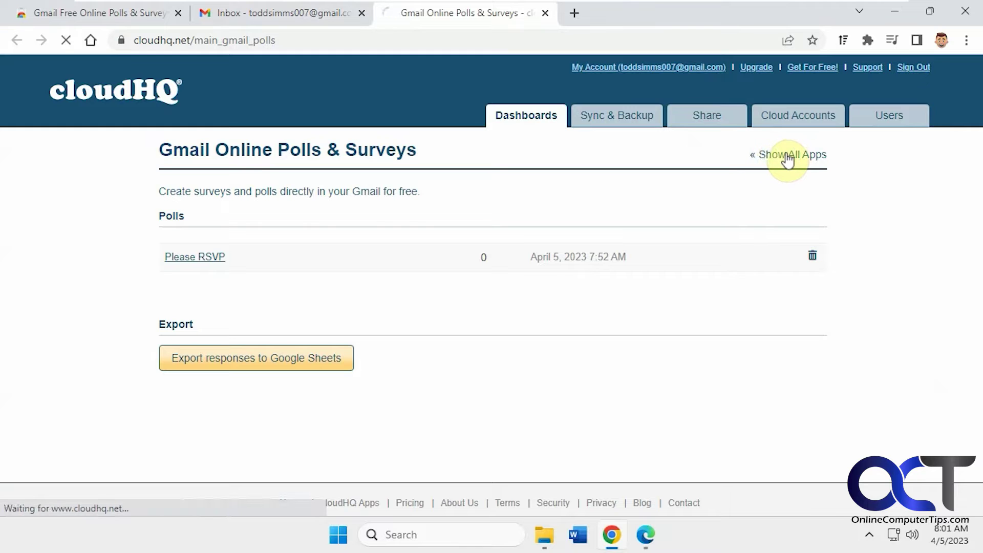
# - Browse all installed cloudHQ apps, then close the dashboard and return to the Chrome Web Store listing
pyautogui.click(786, 156)
pyautogui.scroll(-1, 522, 288)
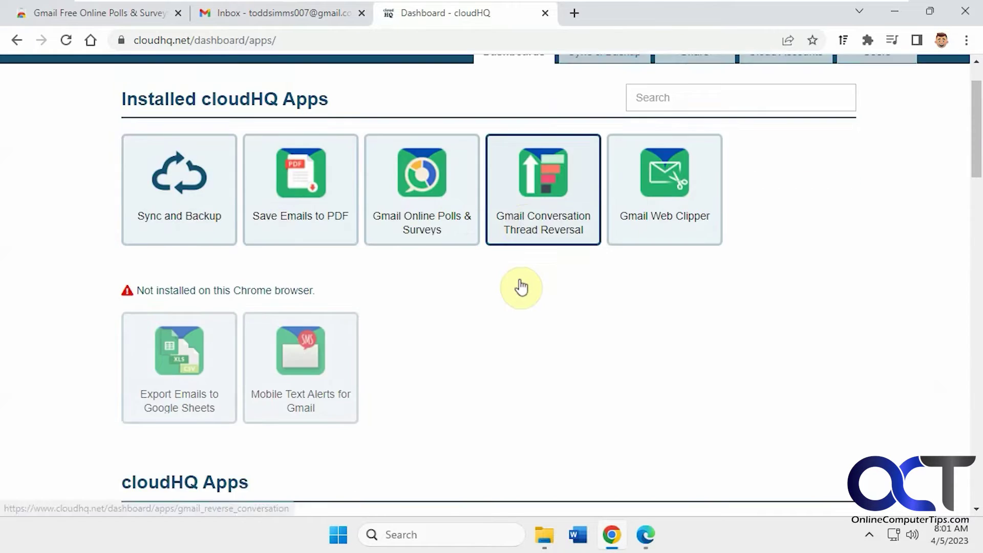
pyautogui.scroll(-6, 521, 288)
pyautogui.scroll(-3, 461, 200)
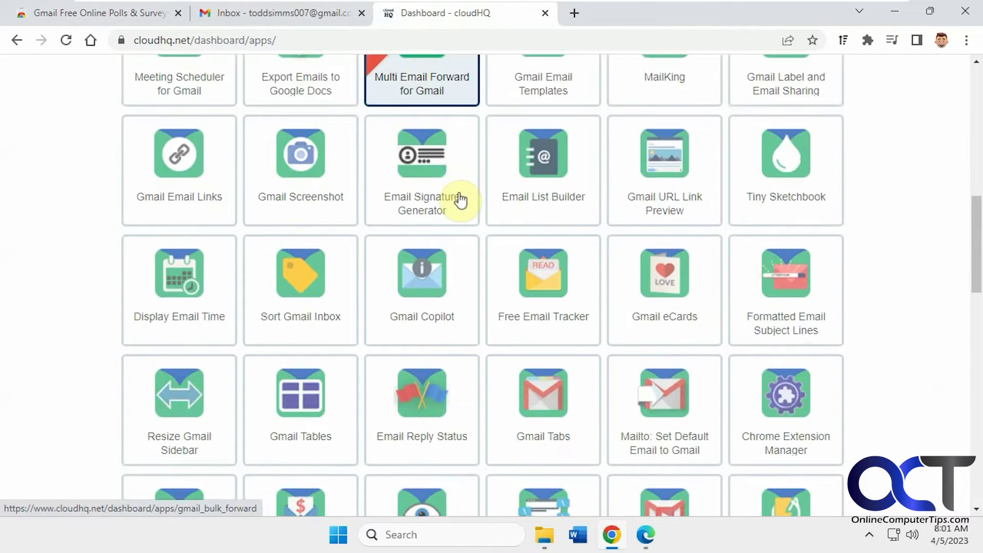
pyautogui.scroll(-6, 458, 198)
pyautogui.scroll(1, 500, 231)
pyautogui.scroll(3, 499, 231)
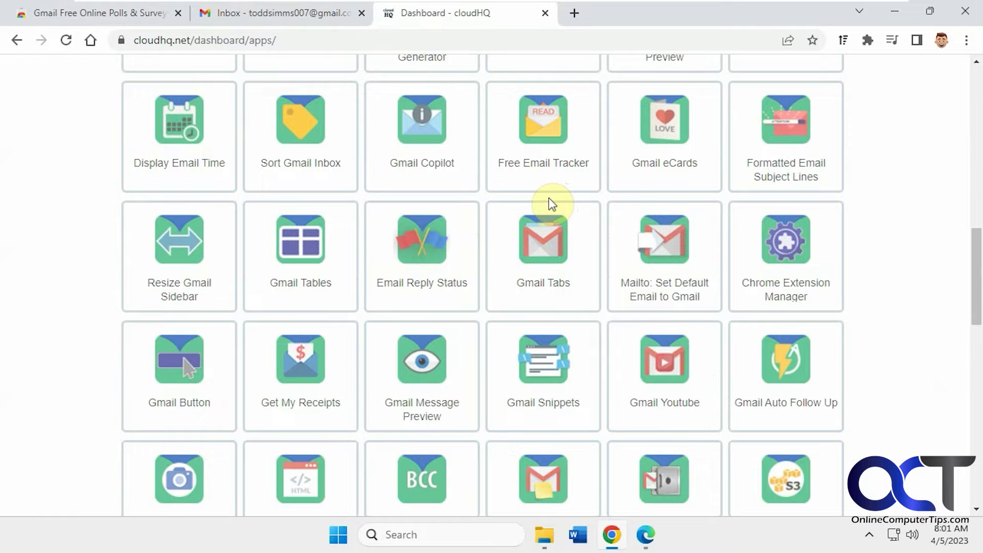
pyautogui.click(545, 13)
pyautogui.click(142, 19)
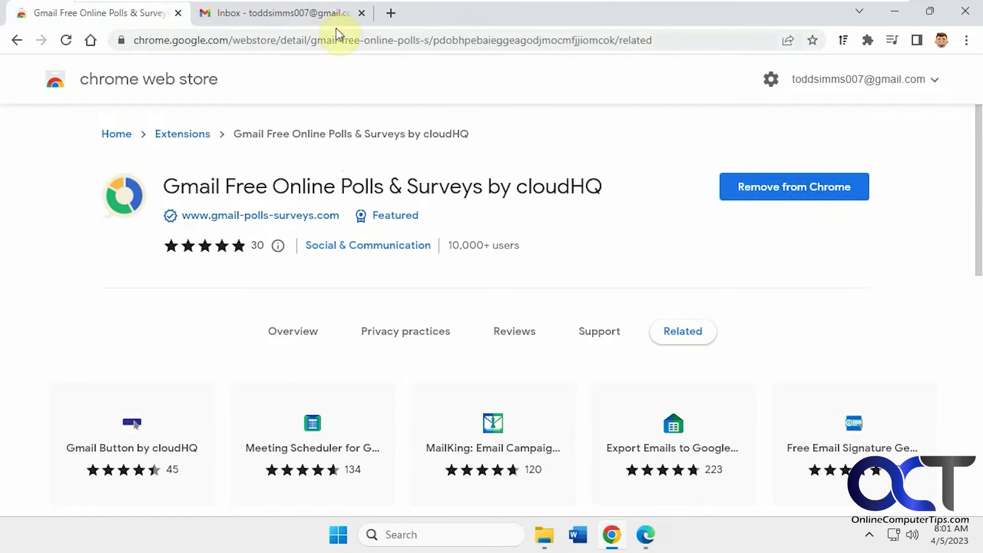
# - Back in Gmail, pin Gmail Free Online Polls & Surveys to the Chrome toolbar
pyautogui.click(320, 14)
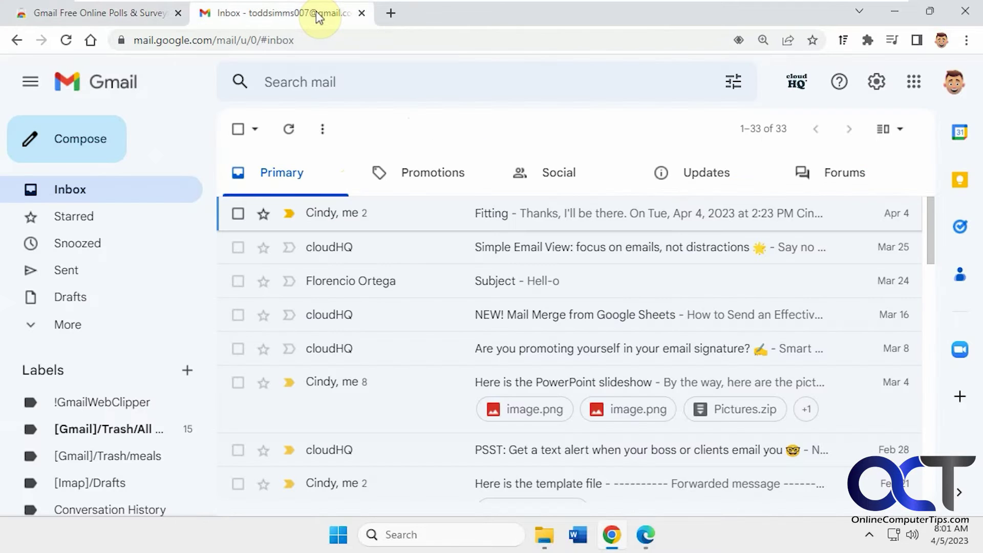
pyautogui.click(868, 41)
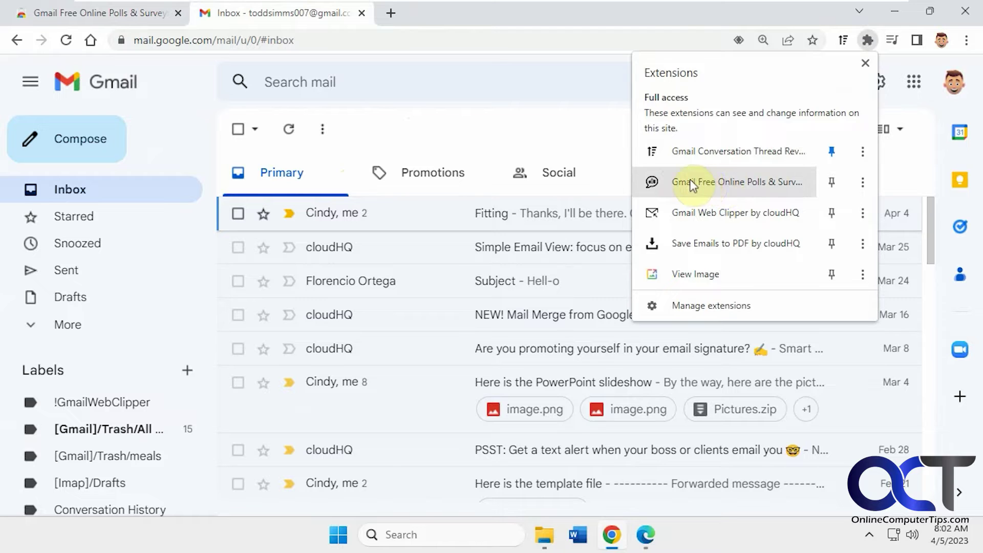
pyautogui.click(830, 183)
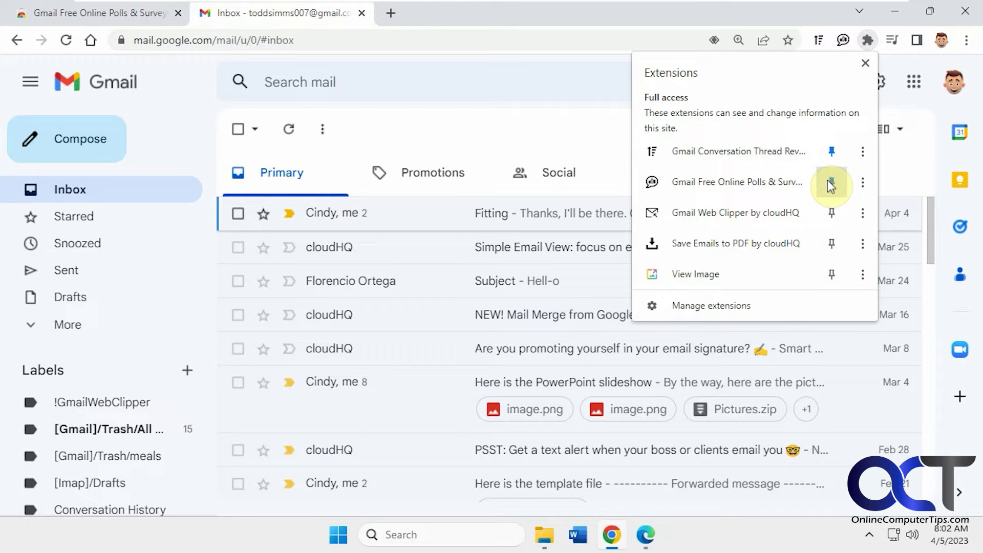
pyautogui.click(746, 15)
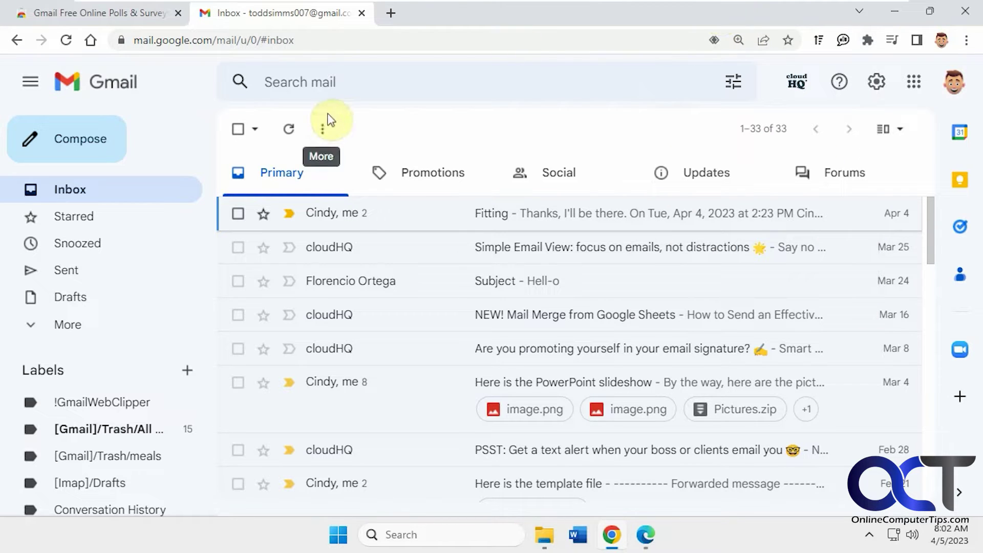
# - Compose a new email to the suggested contact with subject 'How was the service call?'
pyautogui.click(77, 146)
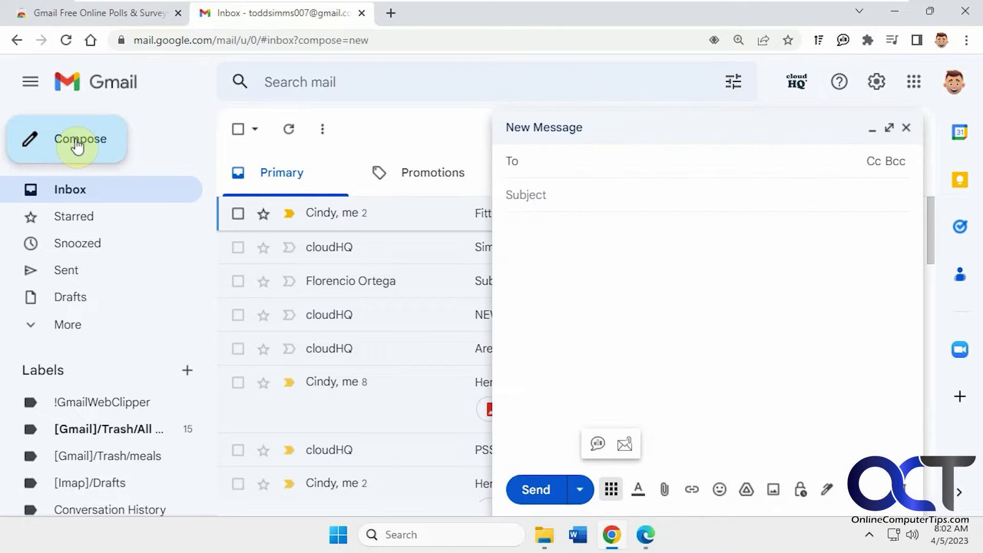
pyautogui.click(637, 331)
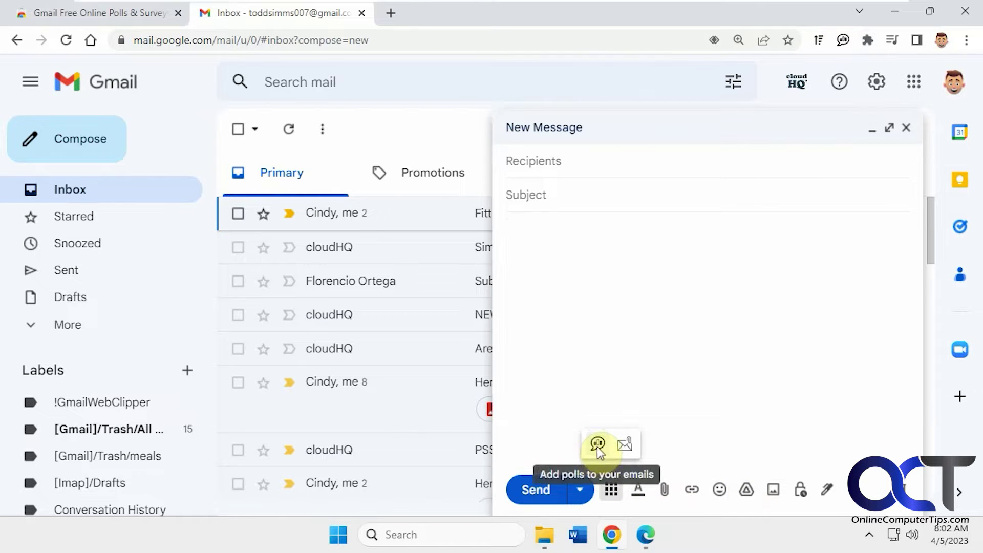
pyautogui.click(556, 163)
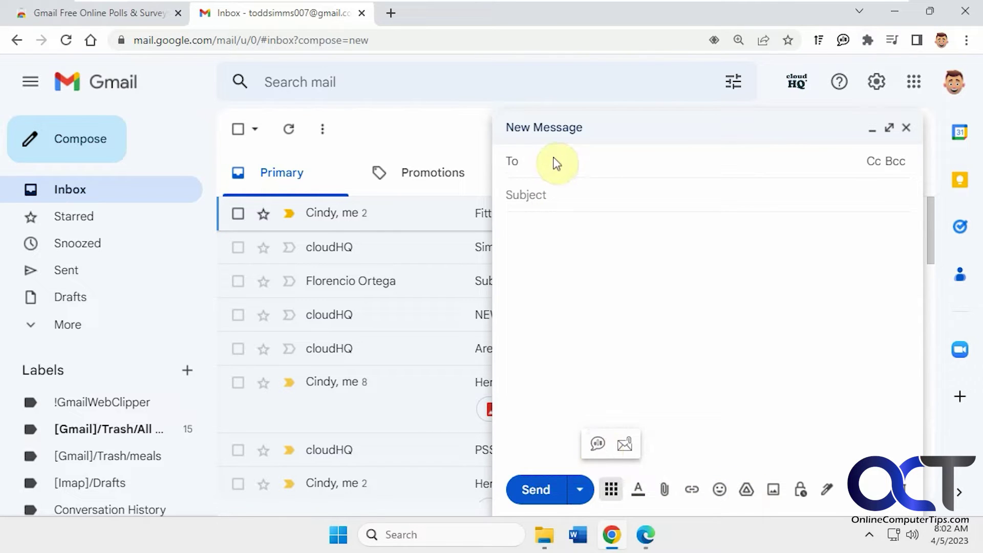
pyautogui.write('cind')
pyautogui.click(589, 194)
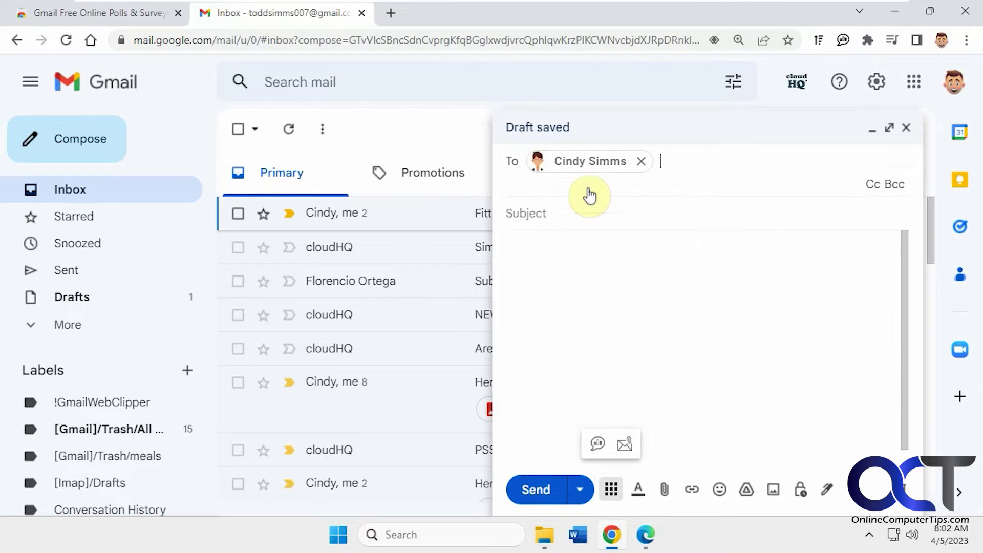
pyautogui.click(584, 203)
pyautogui.write('How was t')
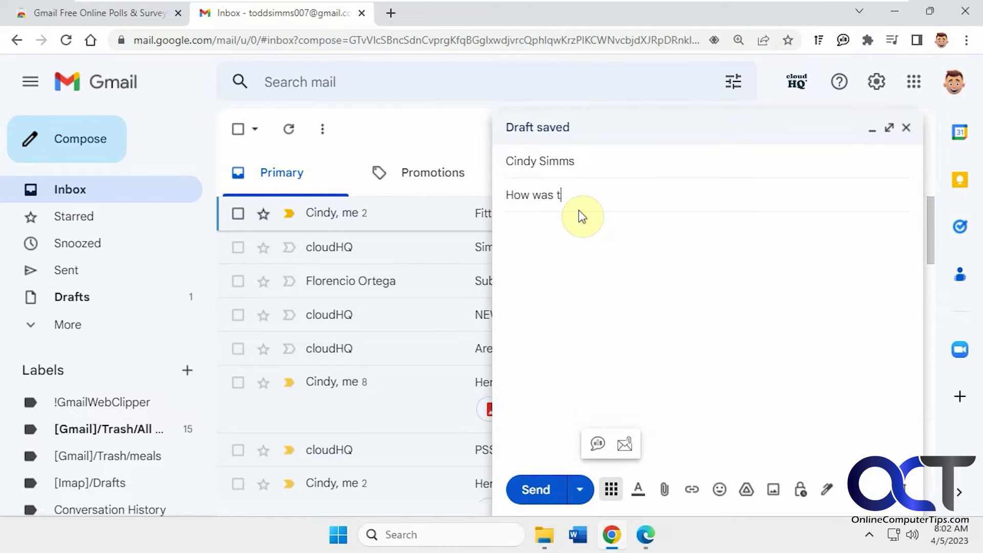
pyautogui.write('he service ca')
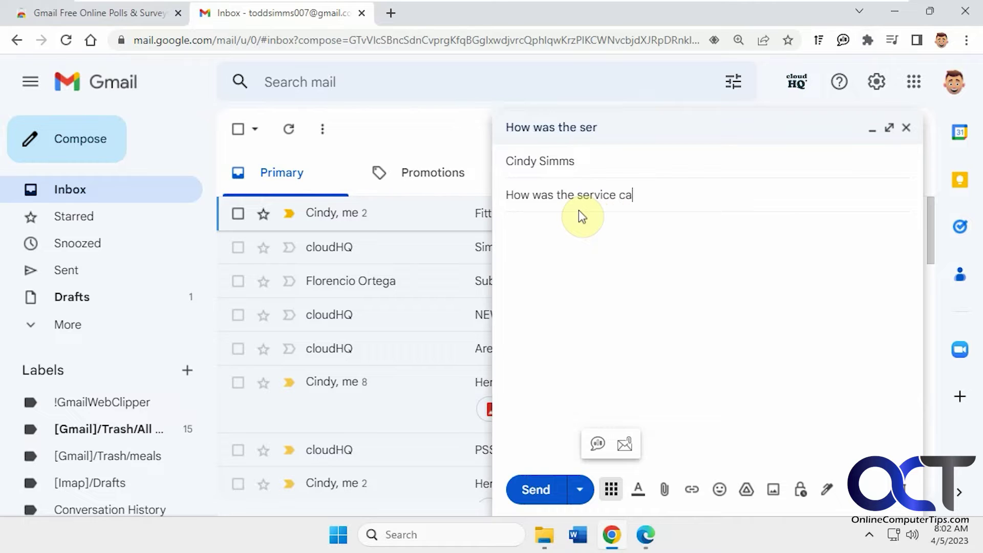
pyautogui.write('ll?')
# - Open the recent polls list and start a new poll
pyautogui.click(563, 267)
pyautogui.click(597, 445)
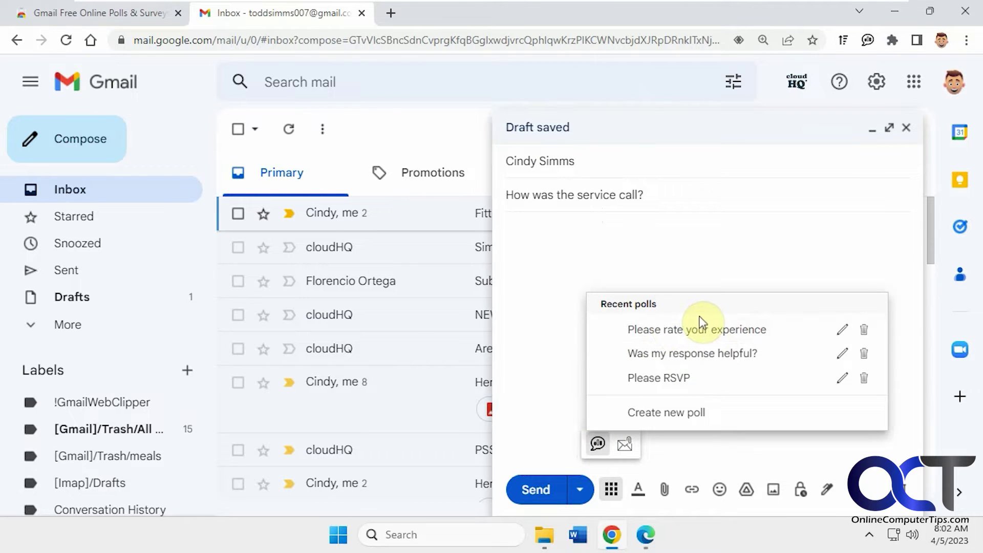
pyautogui.click(674, 411)
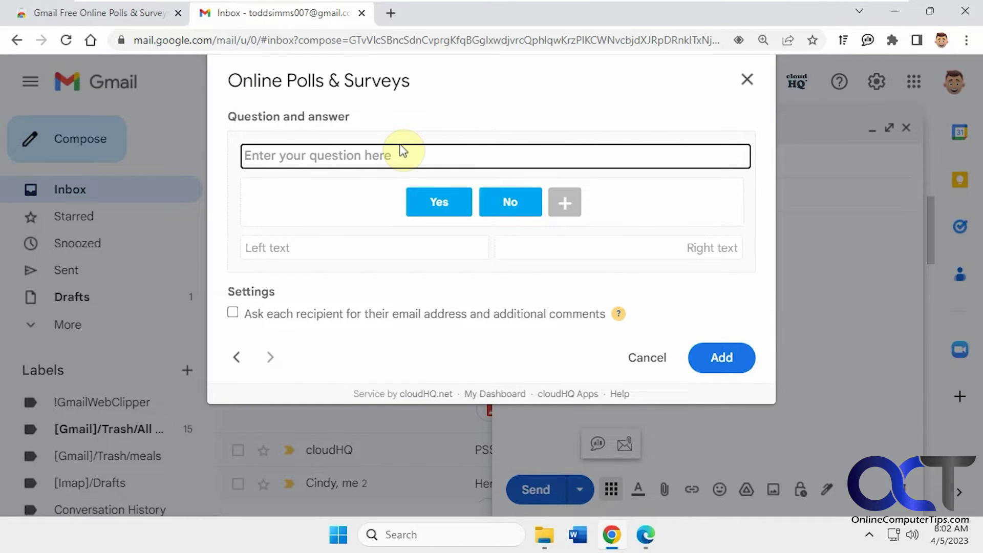
# - Ask 'How did you like our service?' with a first answer 'Great!' plus a 👍 emoji
pyautogui.write('How did you li')
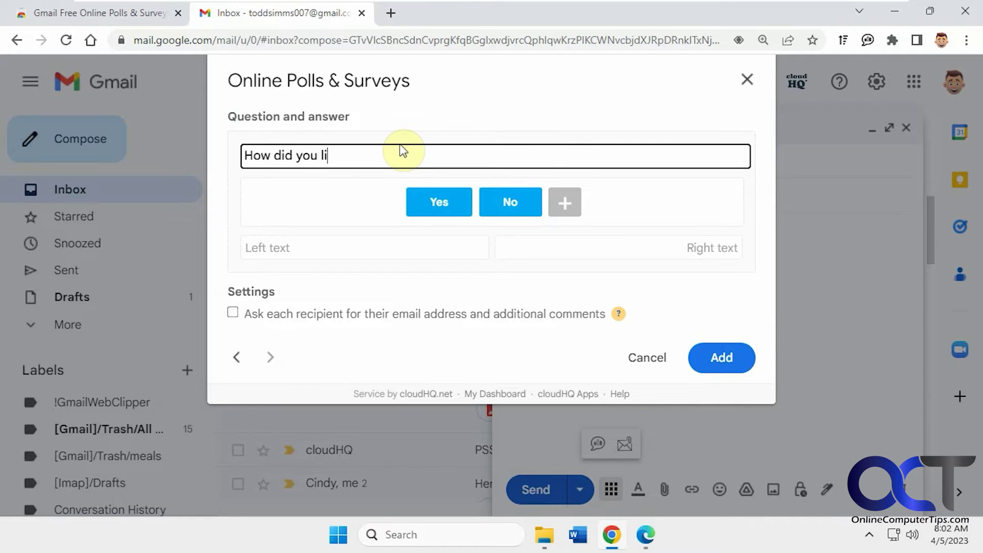
pyautogui.write('ke our service?')
pyautogui.moveTo(436, 204)
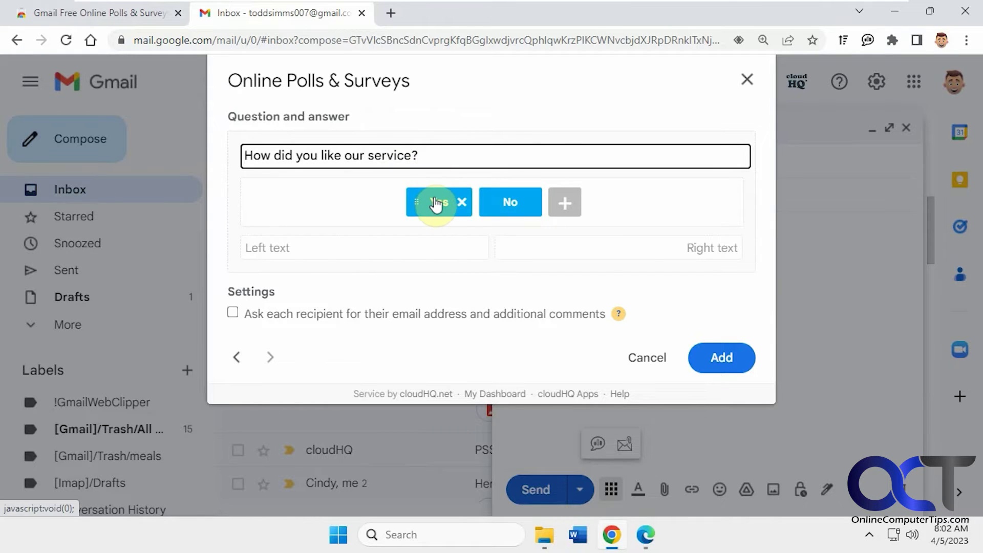
pyautogui.click(436, 204)
pyautogui.write('Great!')
pyautogui.rightClick(458, 206)
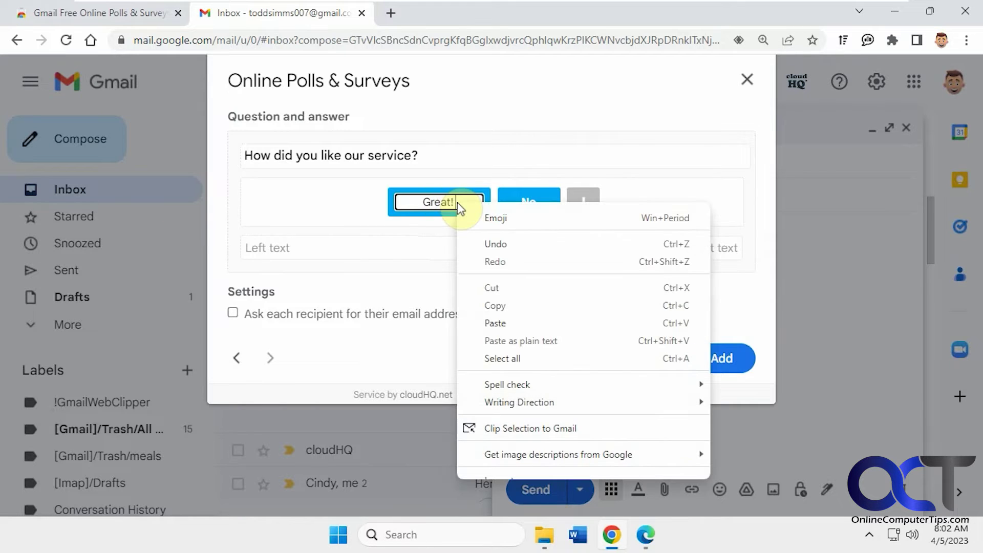
pyautogui.click(484, 216)
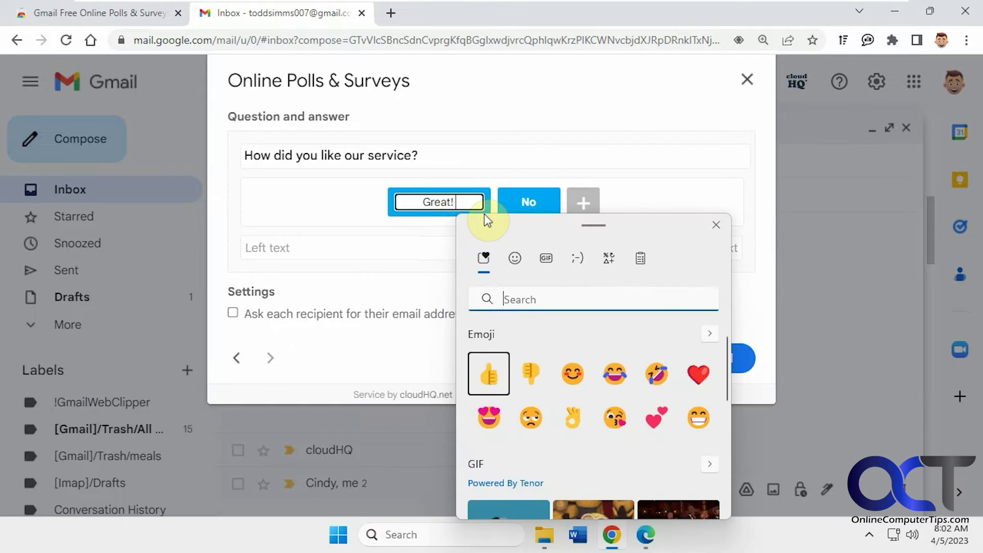
pyautogui.click(488, 379)
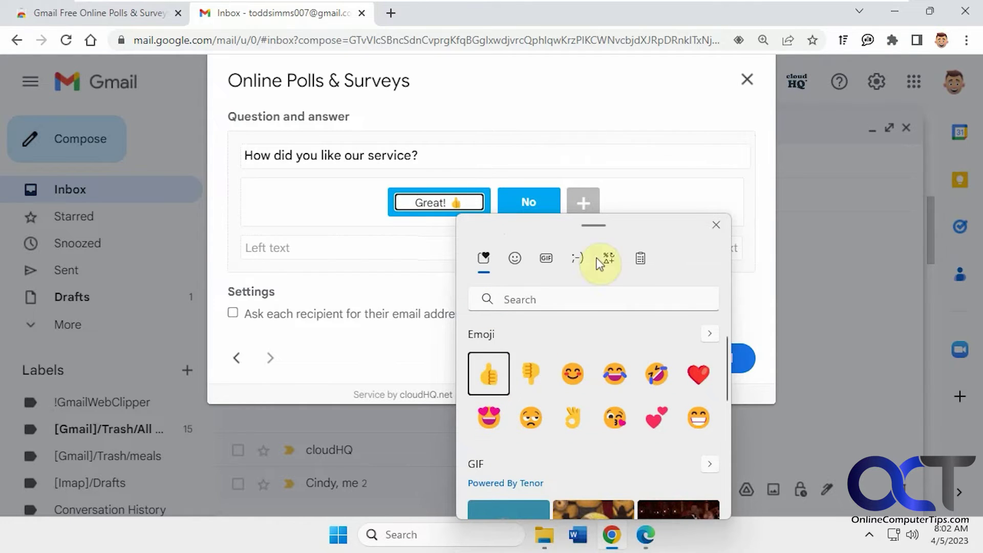
pyautogui.click(616, 92)
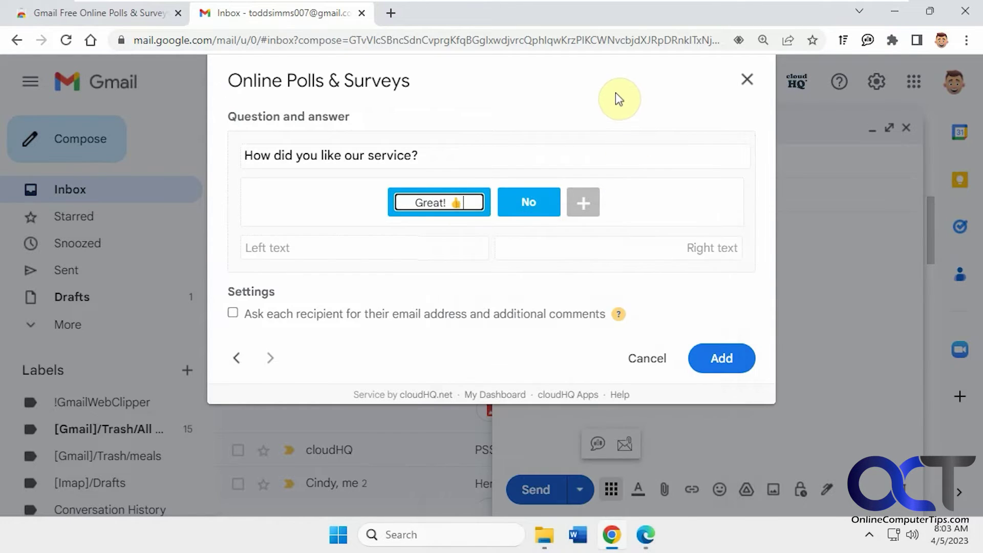
# - Add the answers 'OK' and 'Horrible!', giving Horrible! a 👎 emoji
pyautogui.click(527, 204)
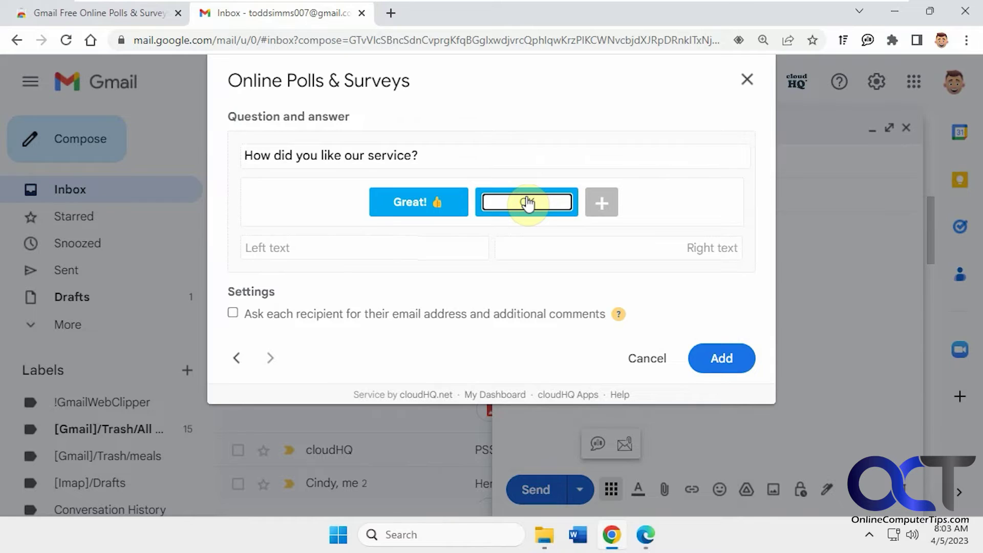
pyautogui.write('OK')
pyautogui.click(604, 204)
pyautogui.click(582, 204)
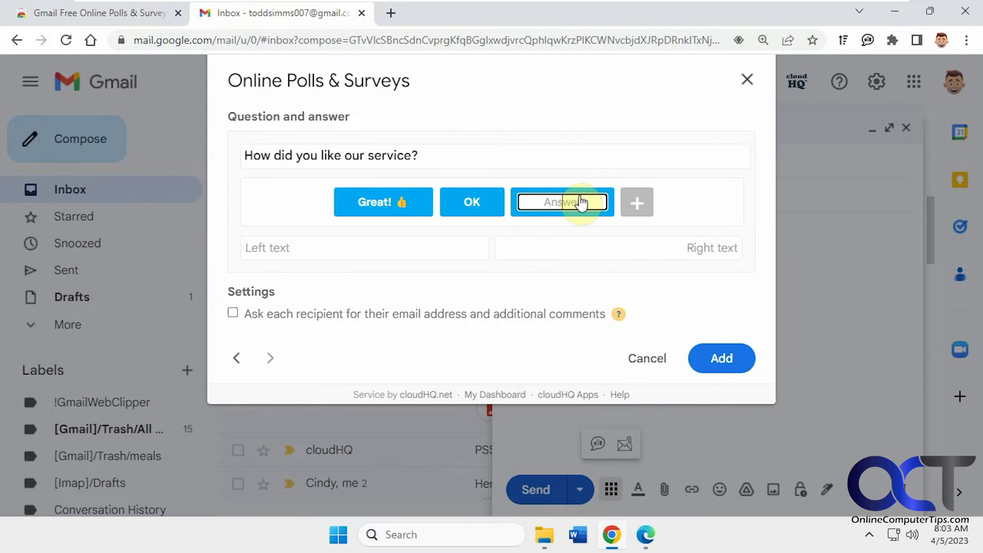
pyautogui.write('Horrible!')
pyautogui.rightClick(586, 201)
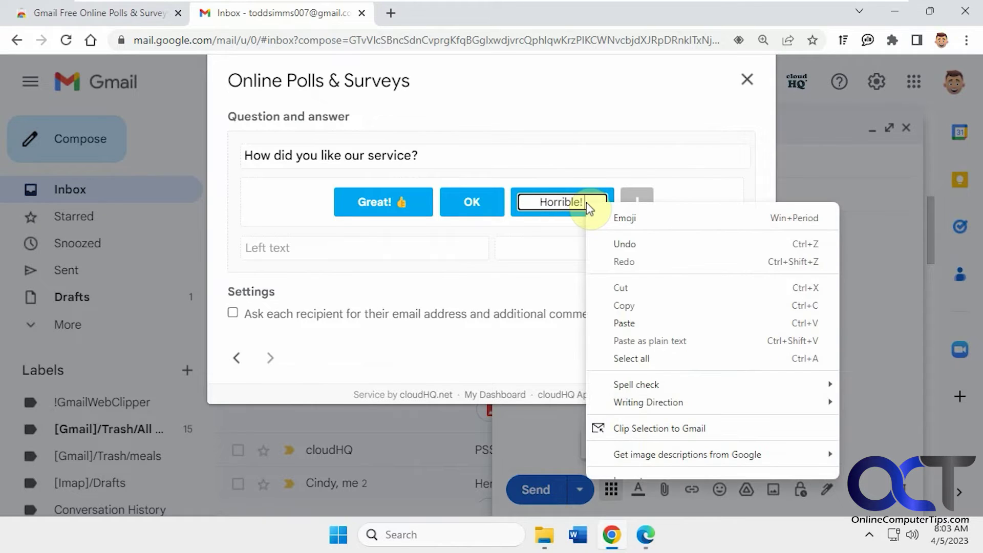
pyautogui.click(620, 219)
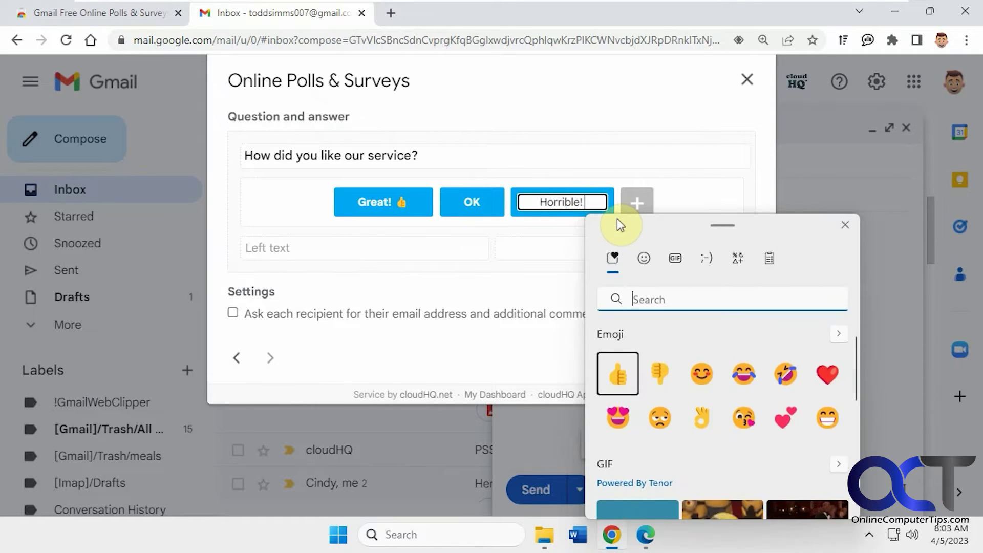
pyautogui.click(661, 376)
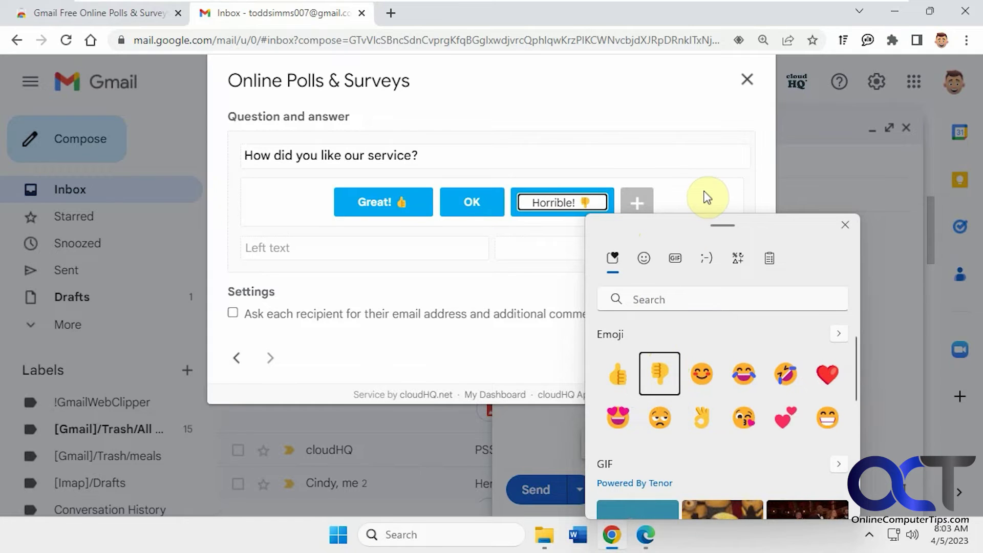
pyautogui.click(707, 198)
# - Label the ends 'I loved it!' and 'Never again!', request recipients' email, and insert the poll
pyautogui.click(312, 243)
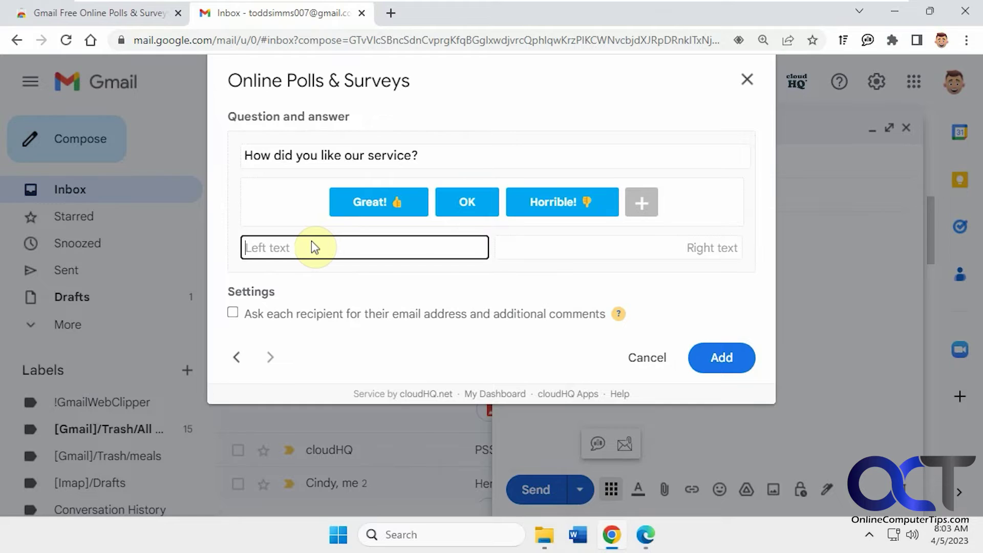
pyautogui.write('I loved it!')
pyautogui.click(669, 236)
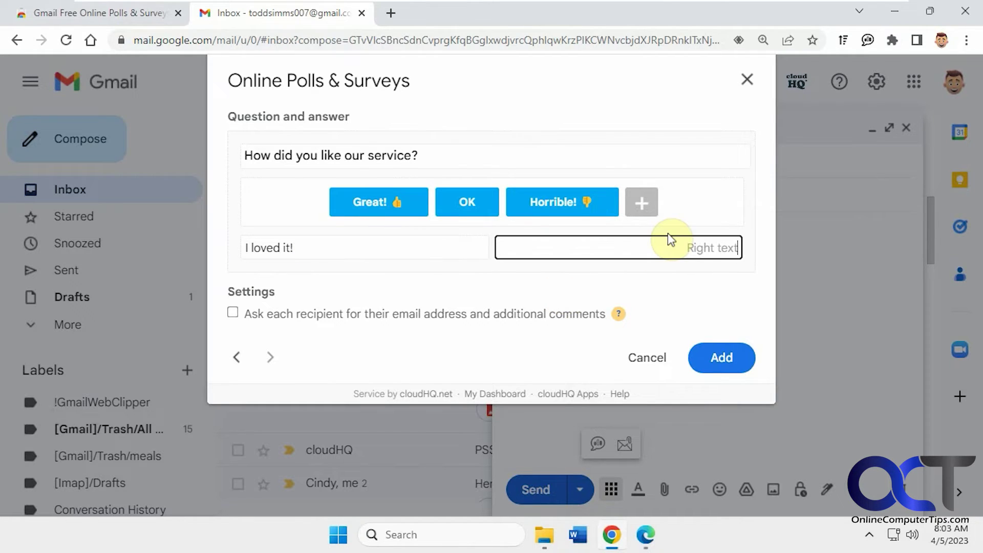
pyautogui.write('Never again!')
pyautogui.click(374, 338)
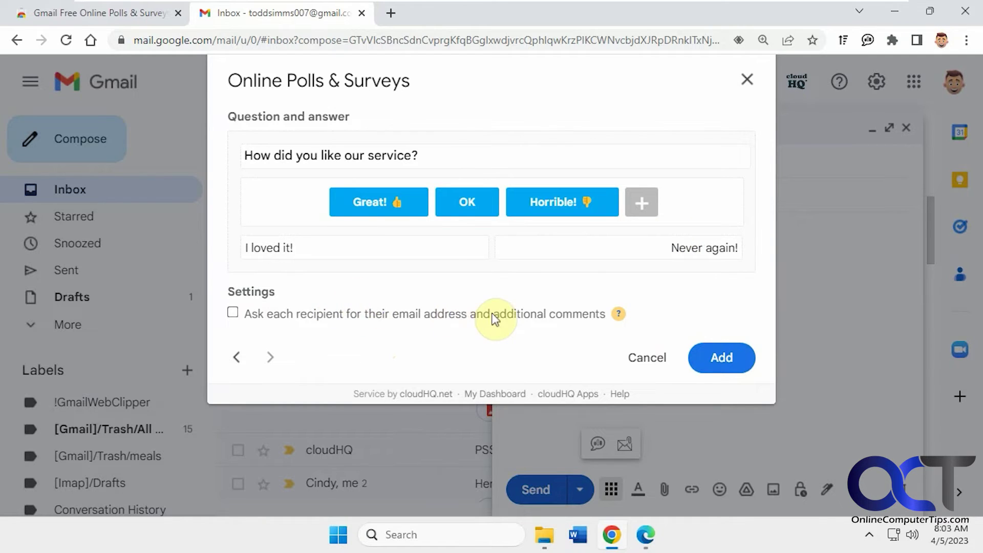
pyautogui.click(233, 313)
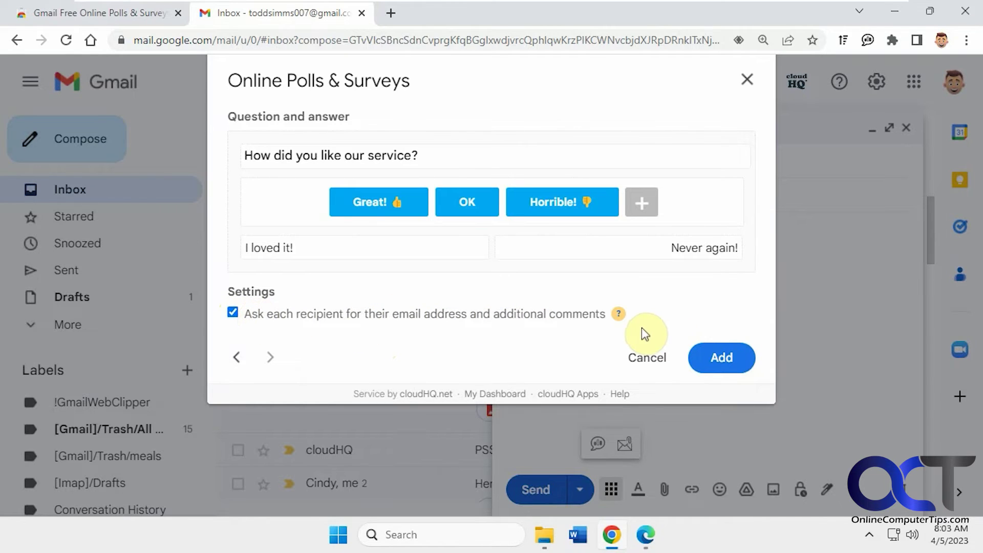
pyautogui.click(719, 357)
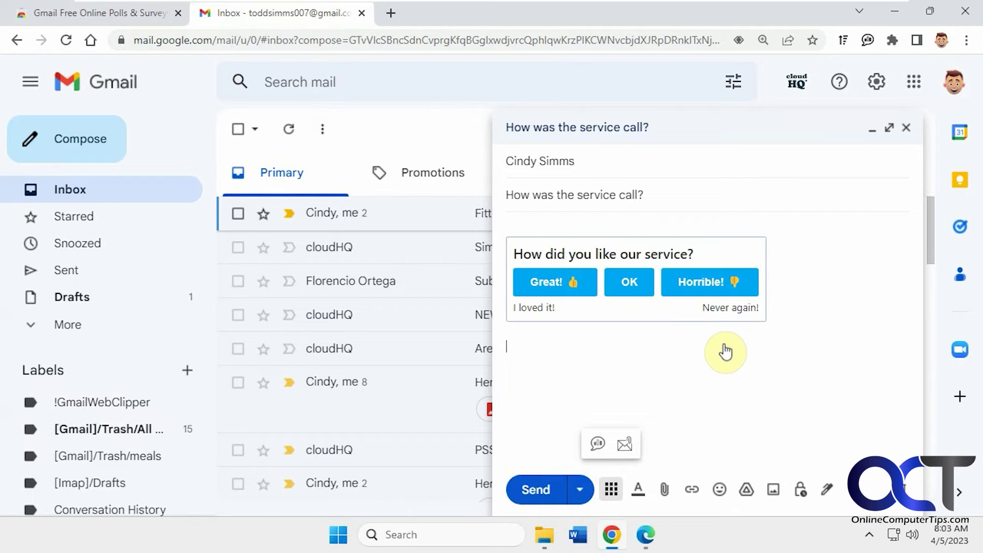
# - Style the poll buttons with a black border of size 3 and corner radius 2
pyautogui.moveTo(639, 309)
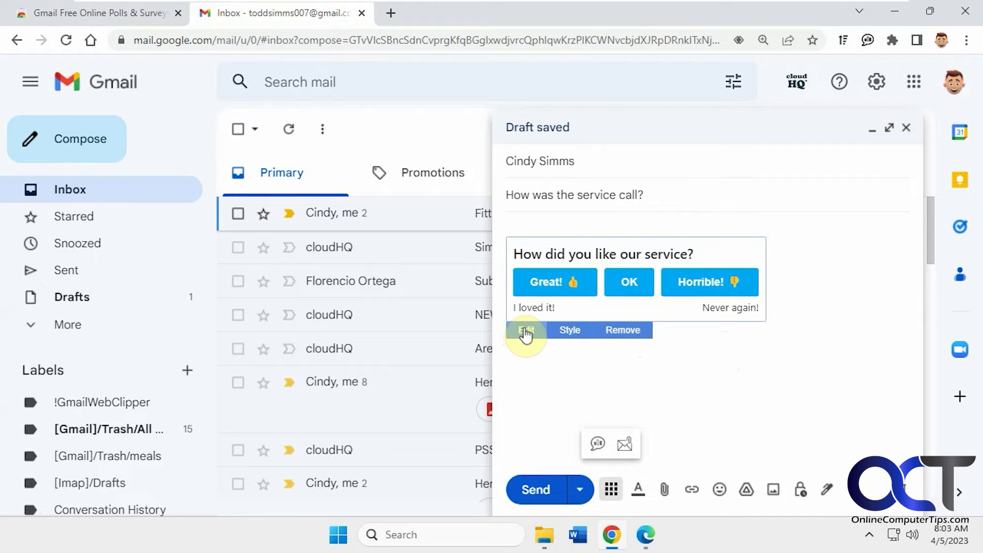
pyautogui.click(573, 331)
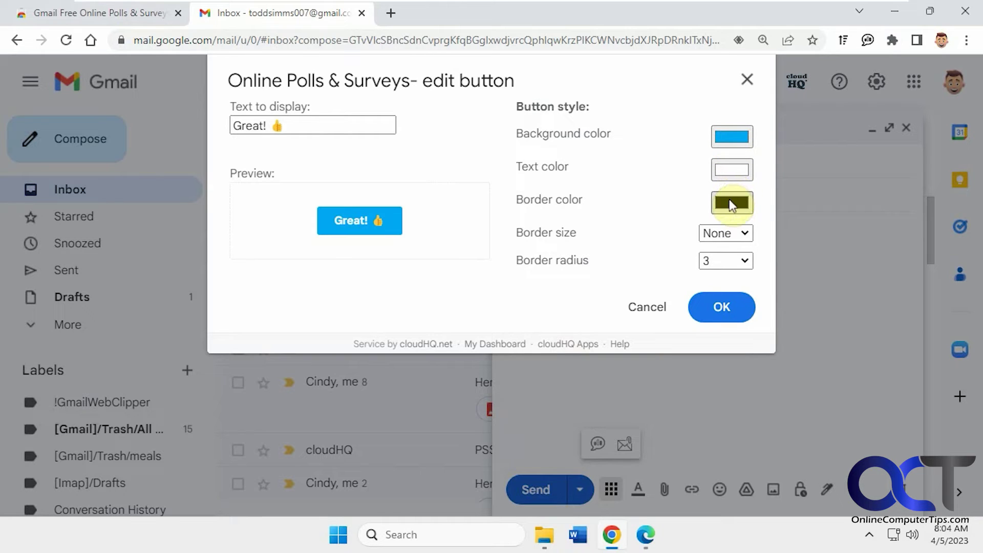
pyautogui.click(727, 233)
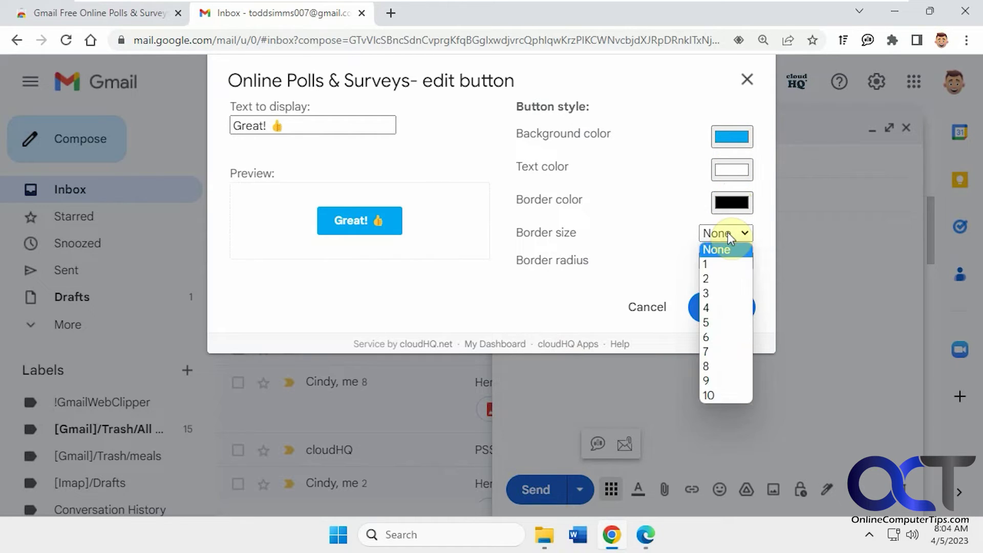
pyautogui.click(709, 293)
pyautogui.click(727, 260)
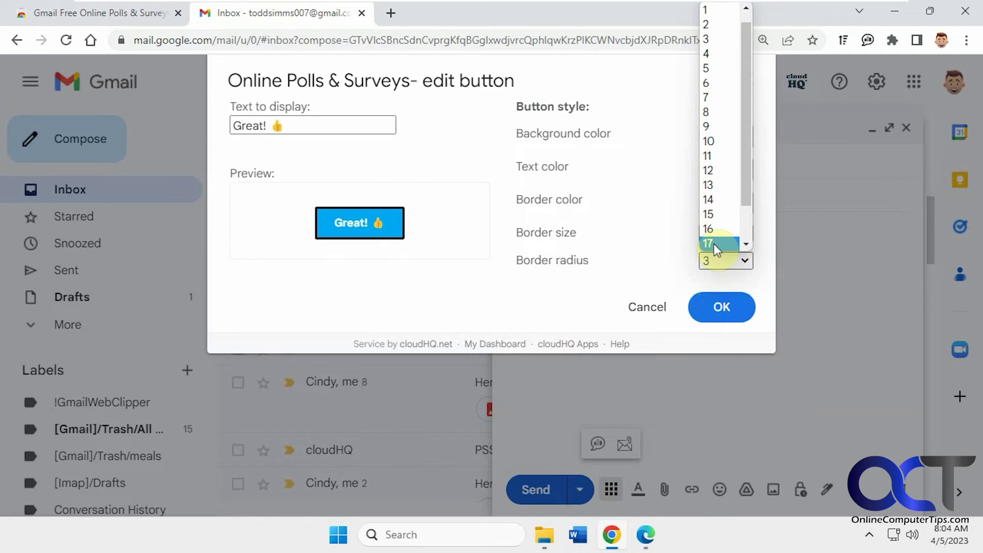
pyautogui.click(714, 244)
pyautogui.click(721, 262)
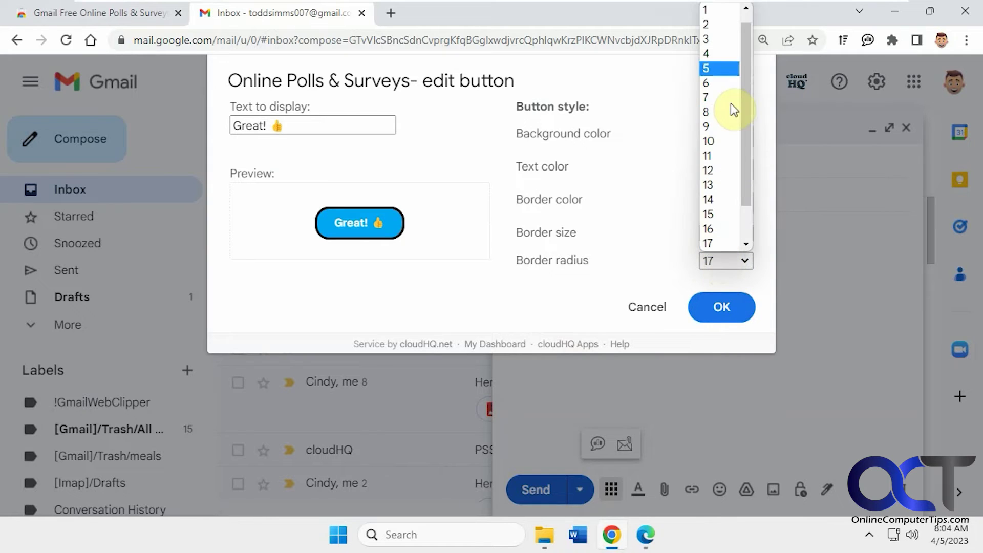
pyautogui.click(727, 26)
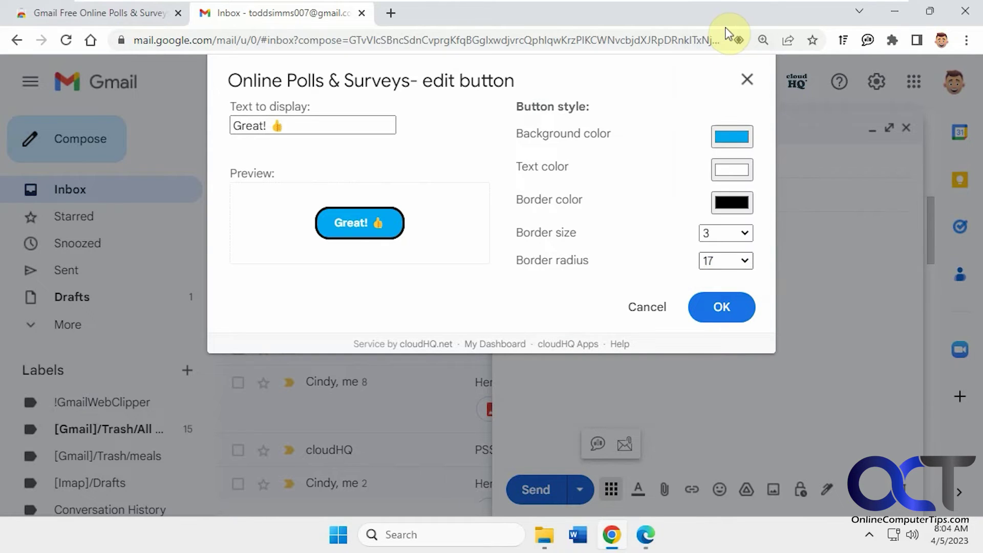
pyautogui.click(716, 309)
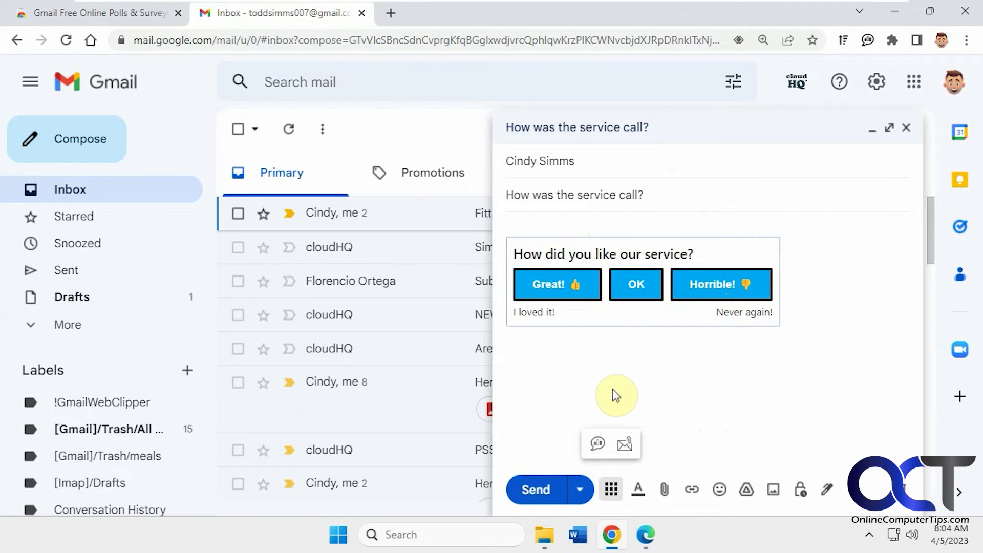
# - Send the poll, then open 'How was the service call?' in the recipient's inbox and answer Great!
pyautogui.click(541, 490)
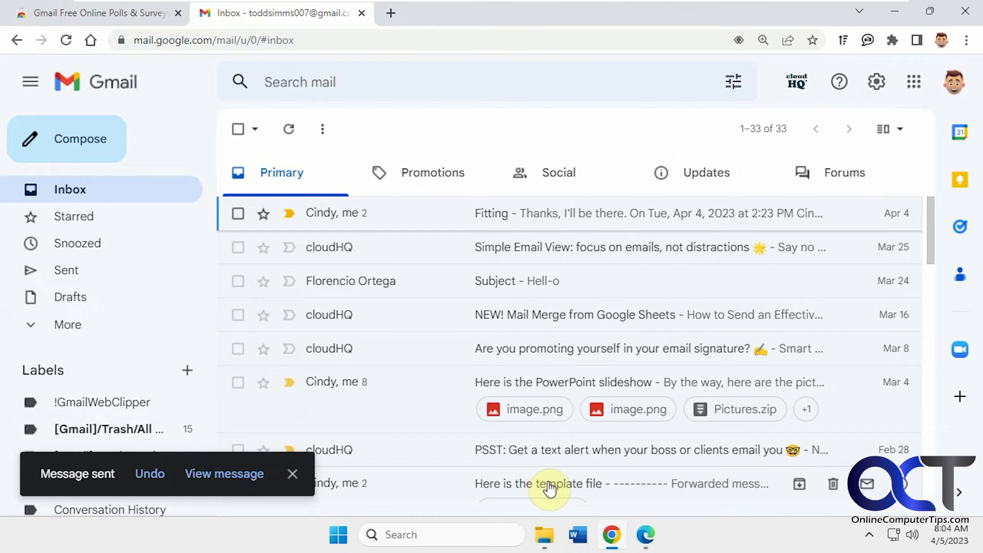
pyautogui.click(647, 537)
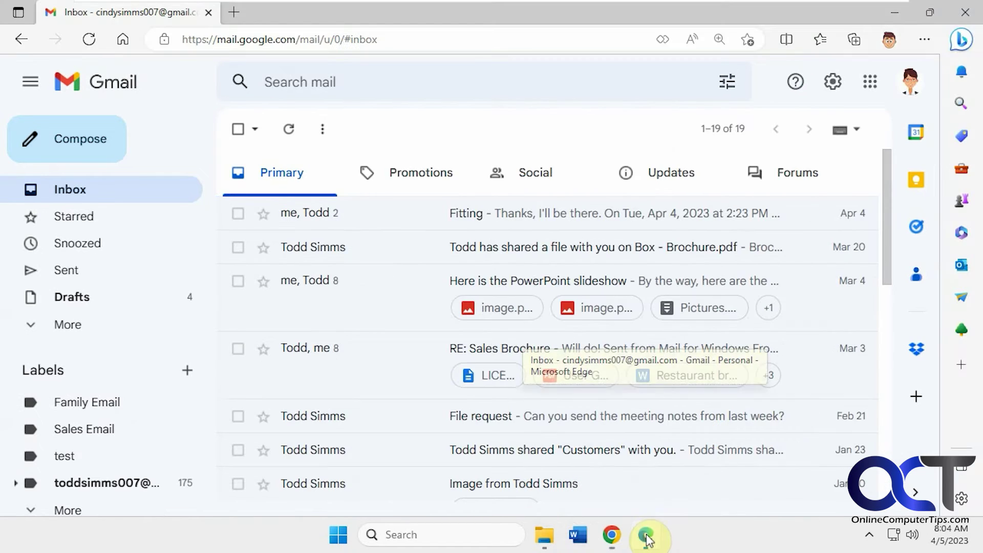
pyautogui.click(291, 131)
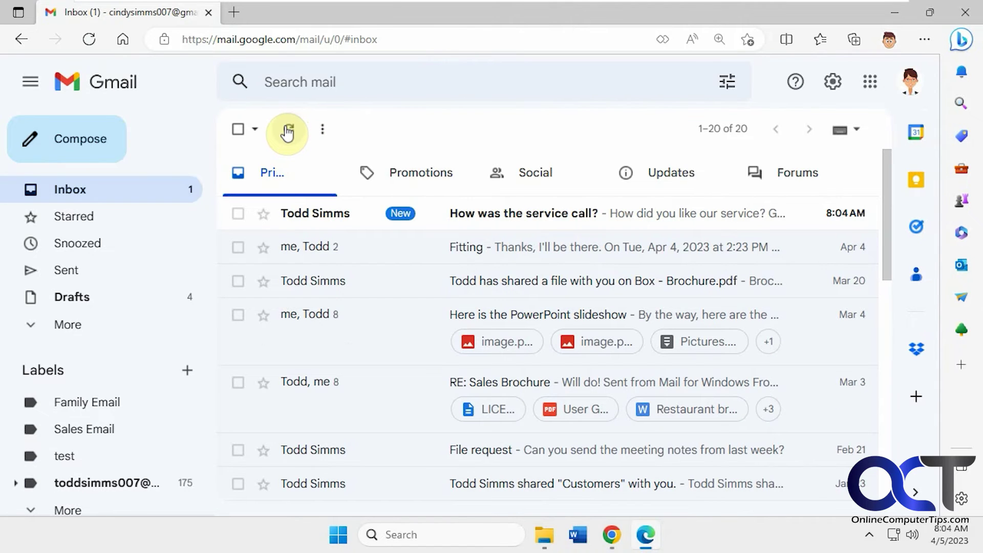
pyautogui.click(510, 213)
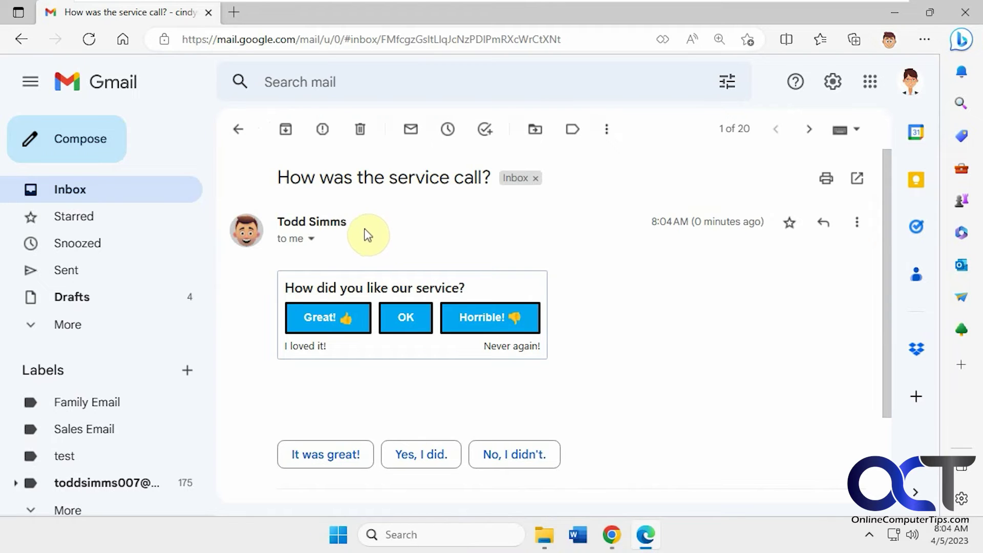
pyautogui.click(339, 318)
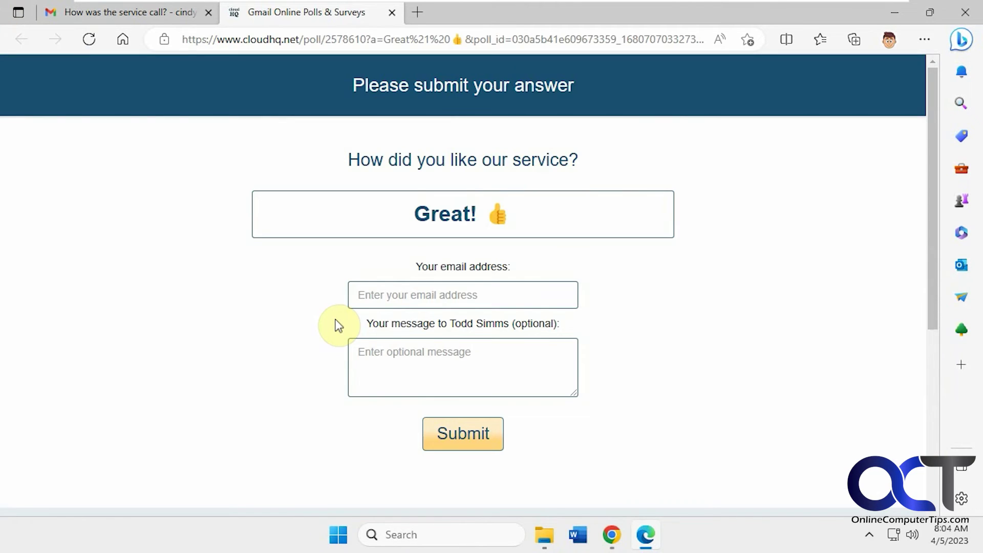
# - Submit the Great! answer with the saved email and the note 'Ill be calling you again soon!'
pyautogui.click(420, 292)
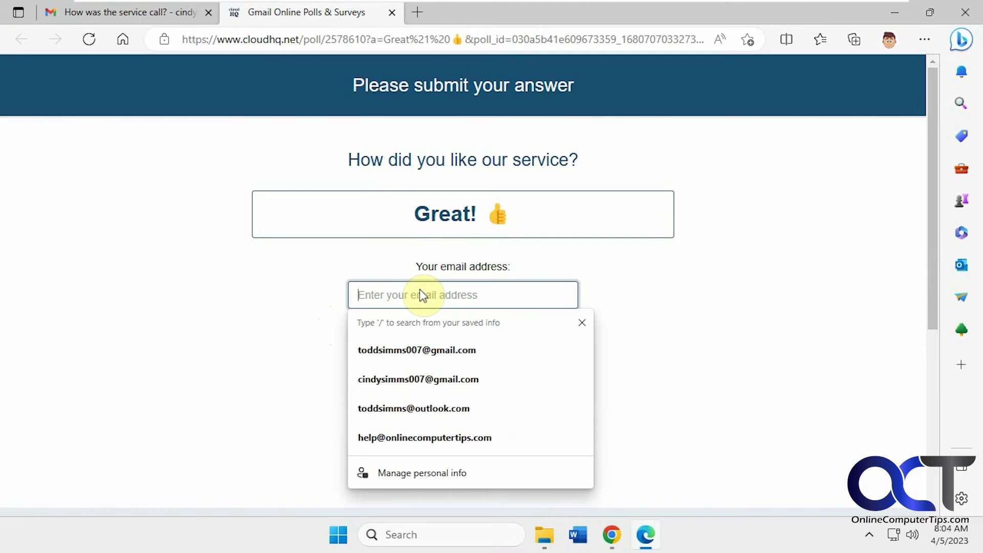
pyautogui.click(428, 380)
pyautogui.click(418, 354)
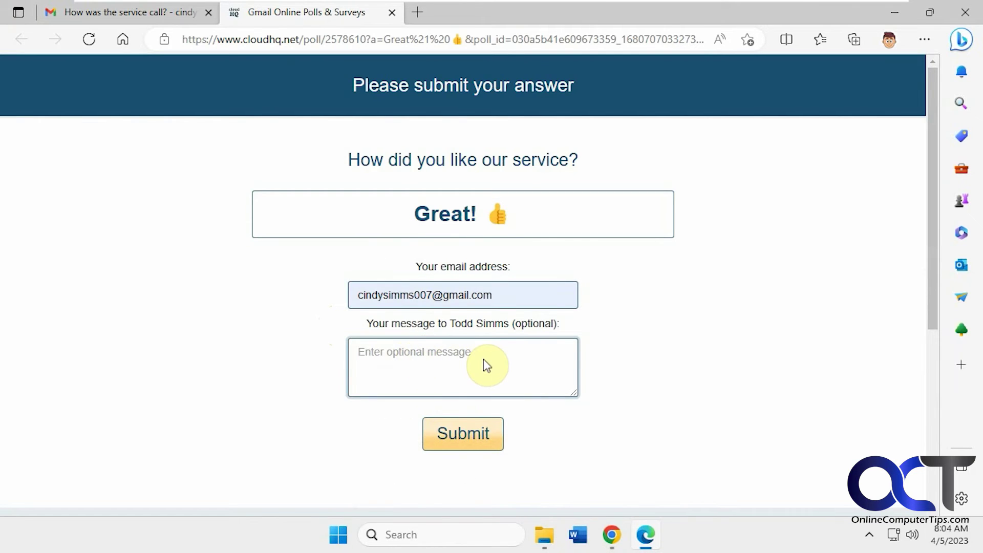
pyautogui.write('Ill be c')
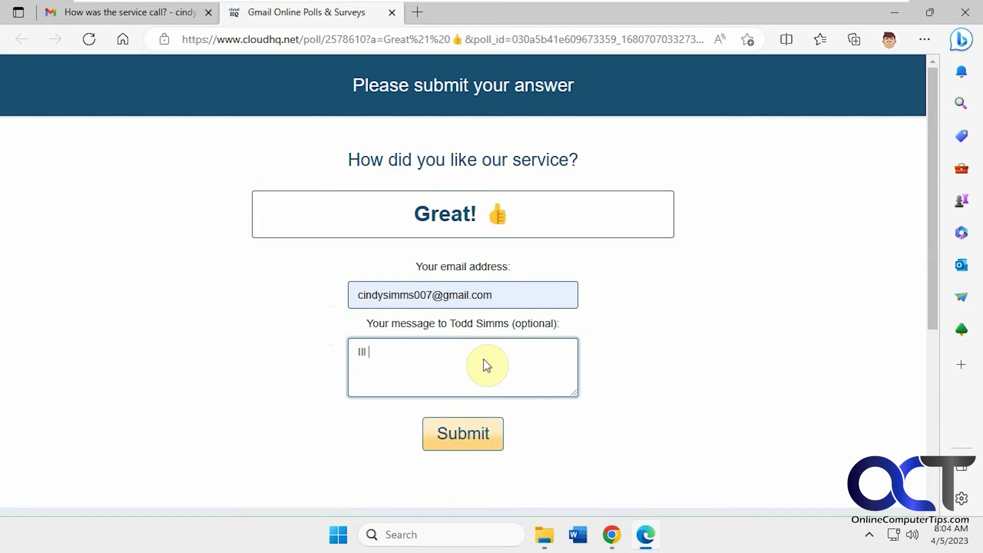
pyautogui.write('ing you again soon!')
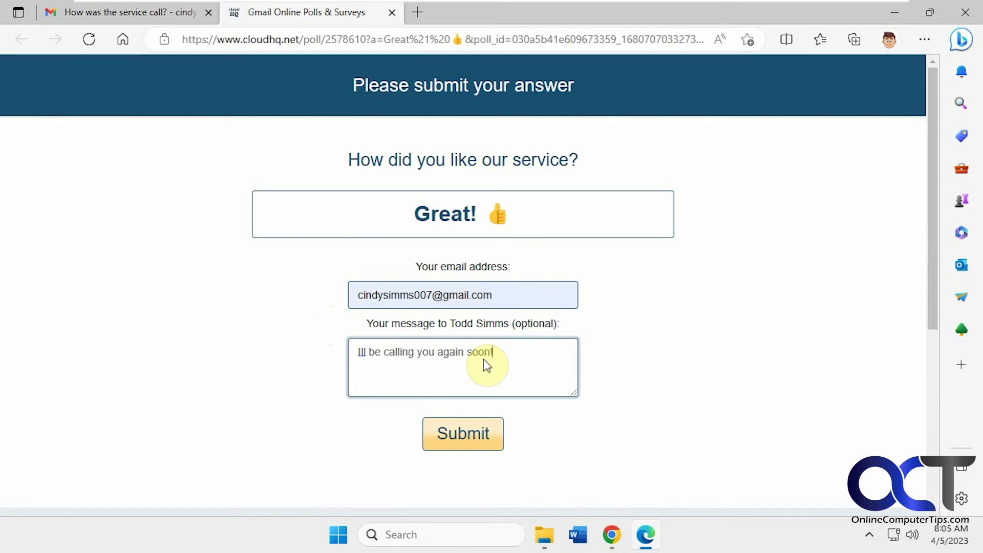
pyautogui.click(465, 435)
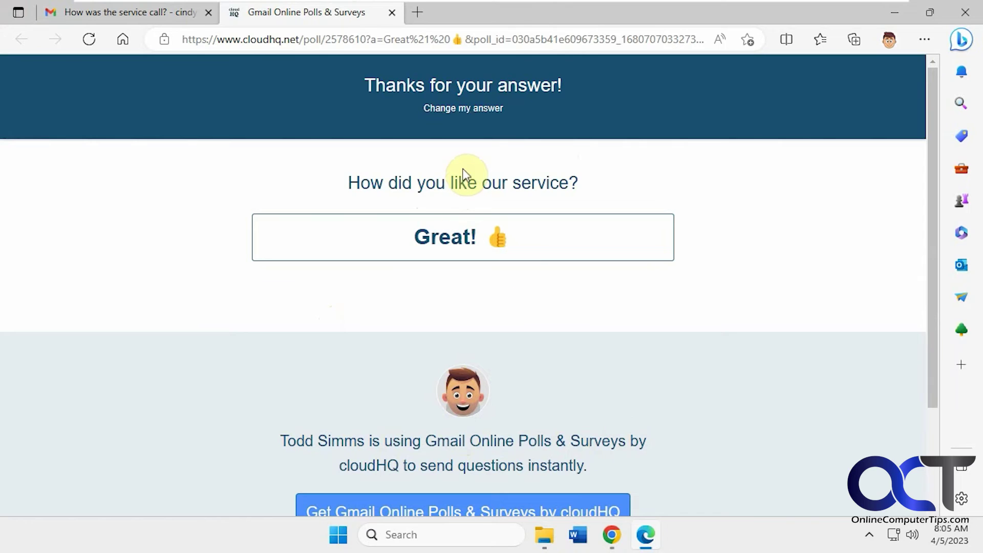
pyautogui.click(613, 535)
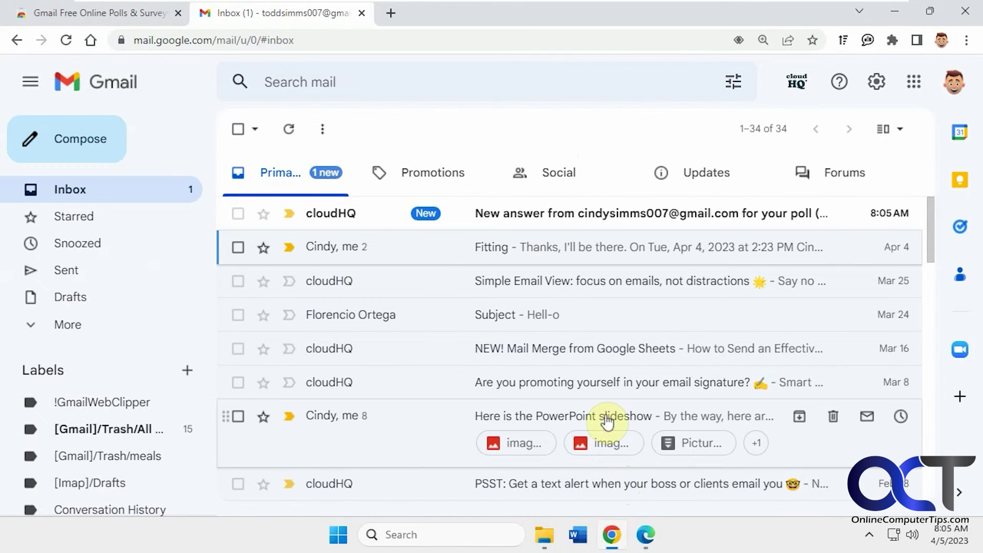
# - Open cloudHQ's new-answer email and follow its link to the Online Polls & Surveys Dashboard
pyautogui.click(534, 219)
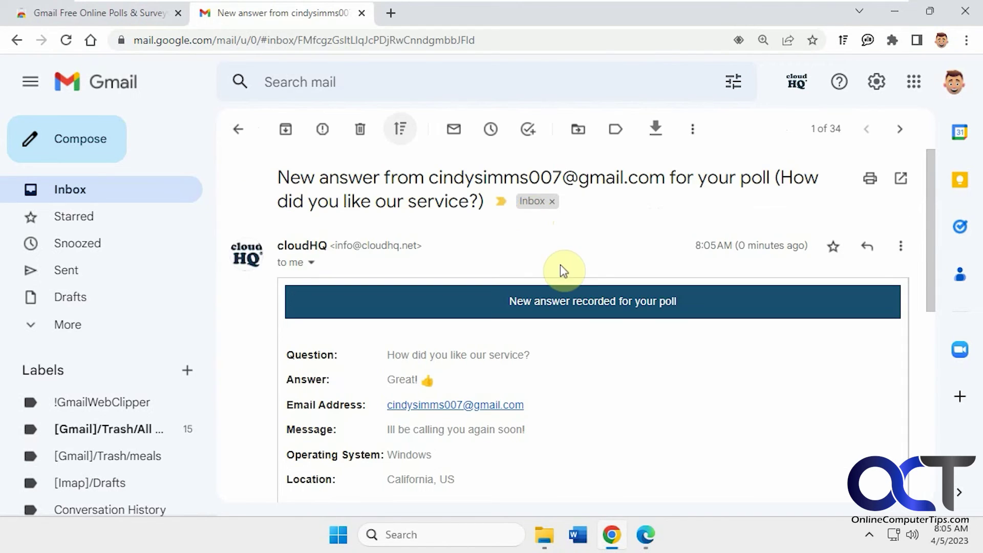
pyautogui.scroll(-1, 604, 368)
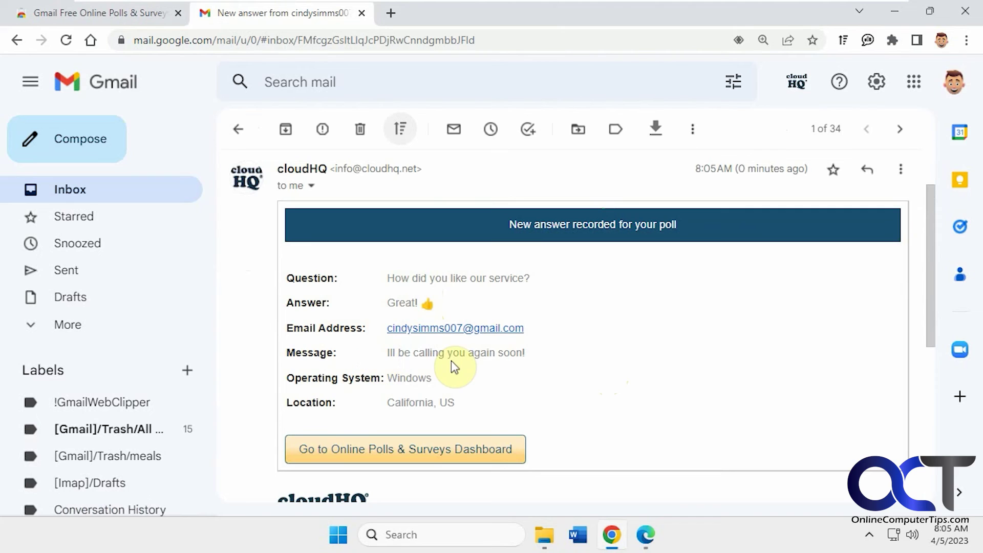
pyautogui.click(446, 452)
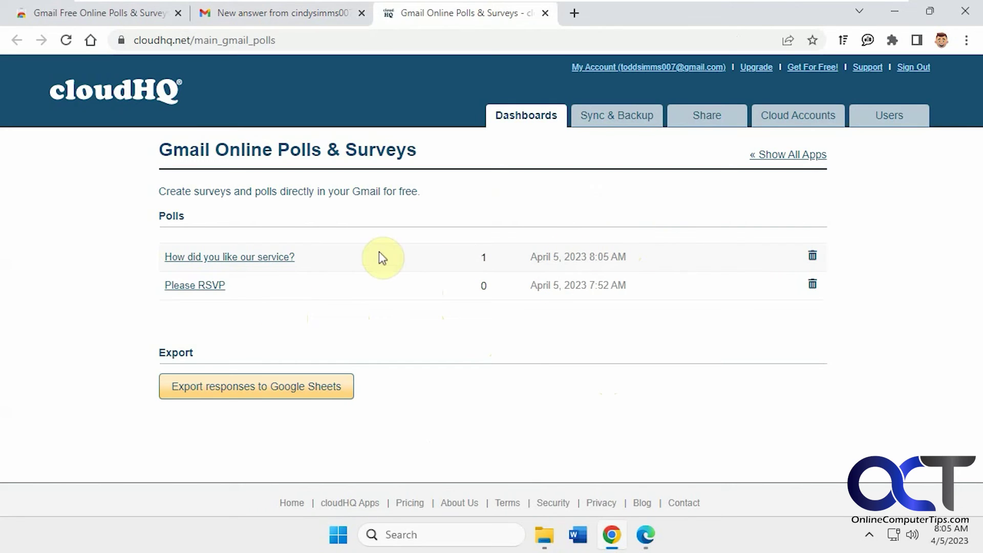
pyautogui.click(263, 259)
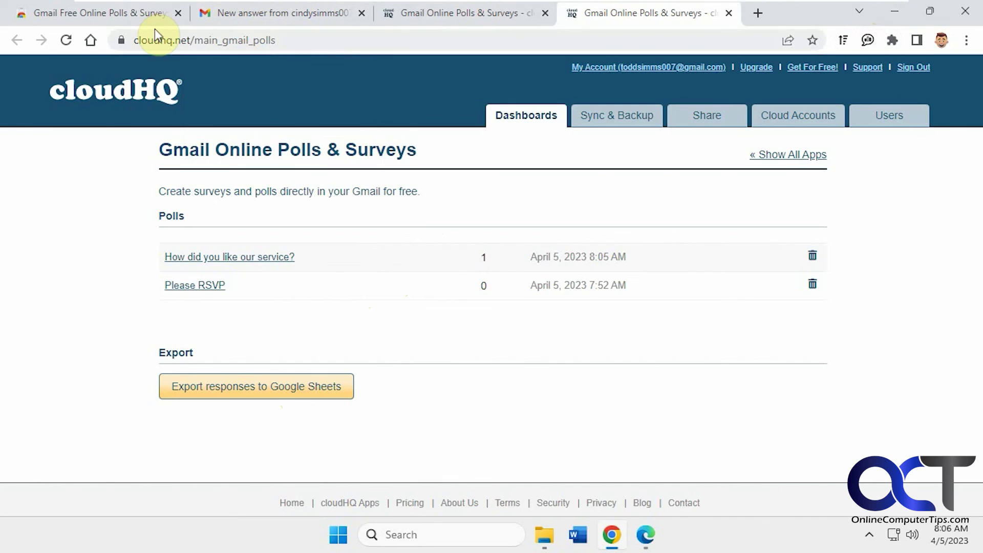
pyautogui.click(148, 13)
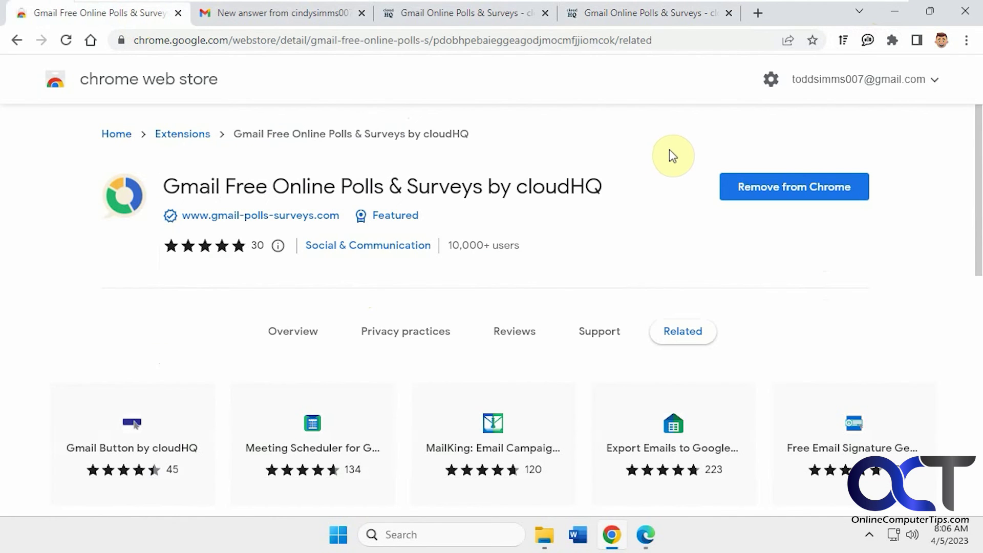